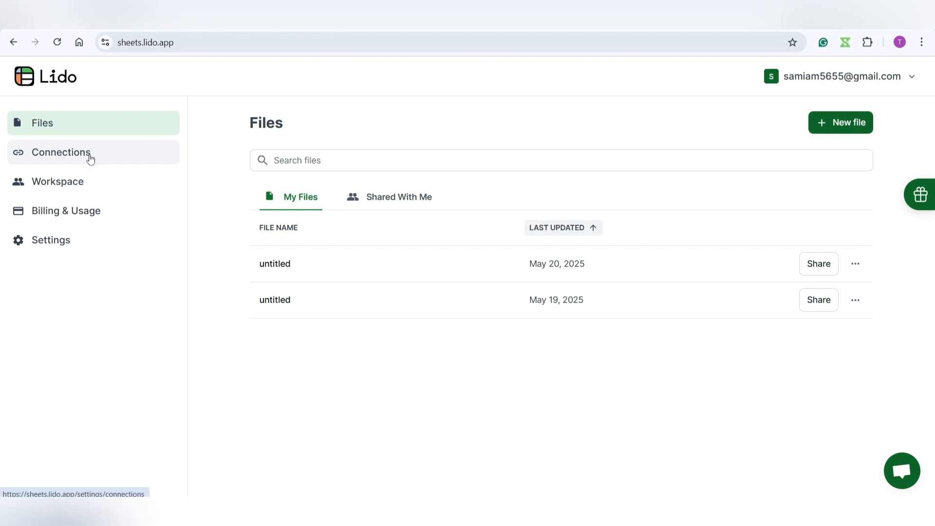
# Step: Examine the data sources offered for a new connection and close the list without adding one
pyautogui.click(89, 156)
pyautogui.click(791, 122)
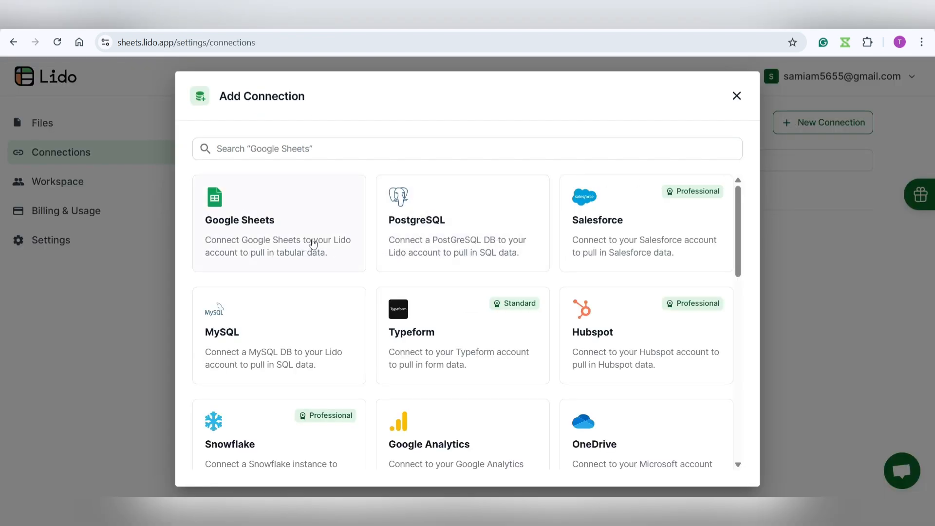
pyautogui.scroll(-3, 396, 280)
pyautogui.scroll(-8, 446, 291)
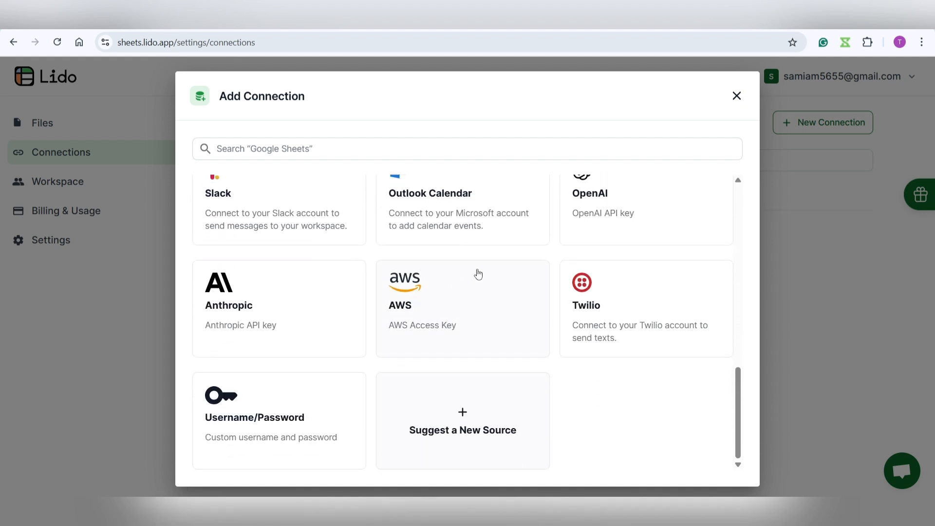
pyautogui.scroll(4, 634, 177)
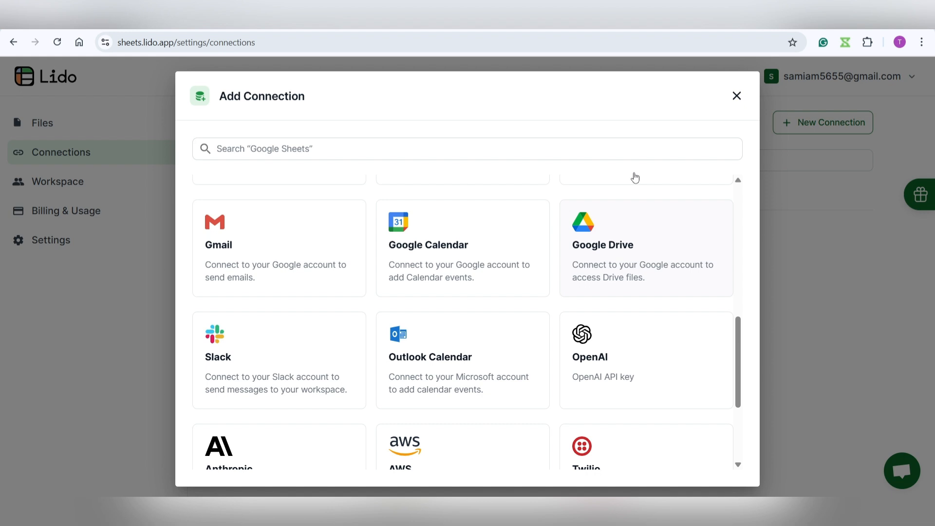
pyautogui.click(736, 95)
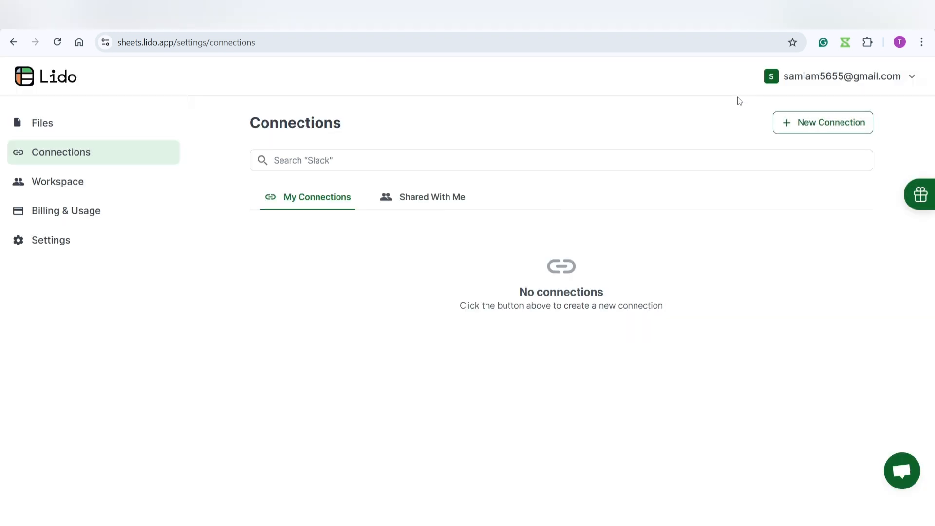
# Step: Create a new spreadsheet file and open the data extraction dialog for Sheet1
pyautogui.click(41, 124)
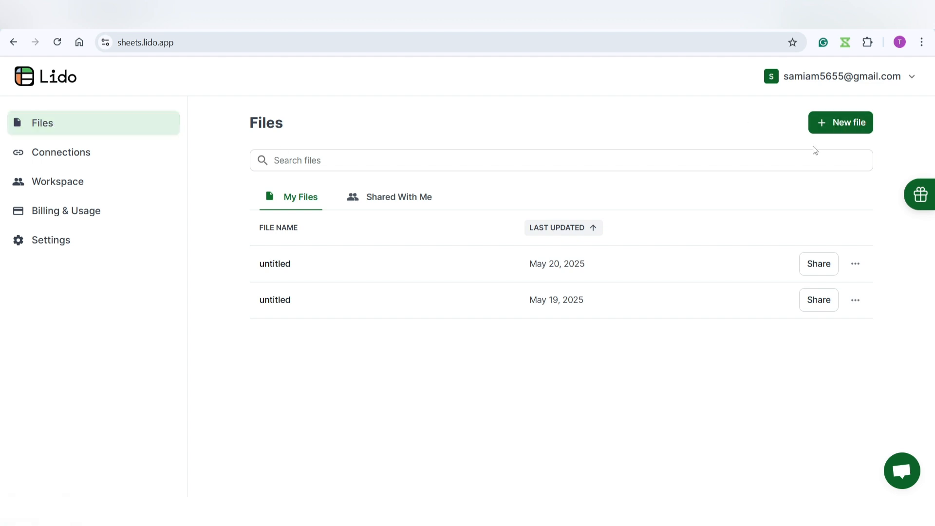
pyautogui.click(843, 123)
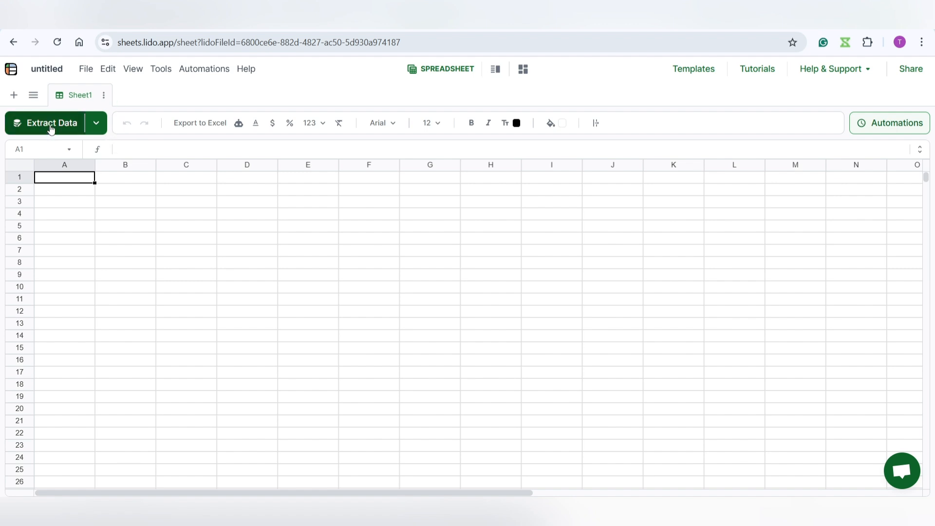
pyautogui.click(96, 126)
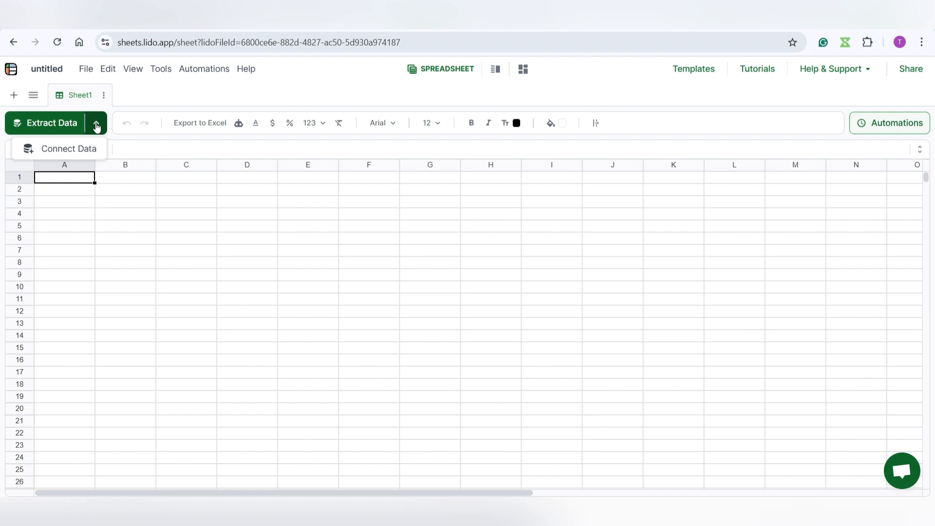
pyautogui.click(78, 125)
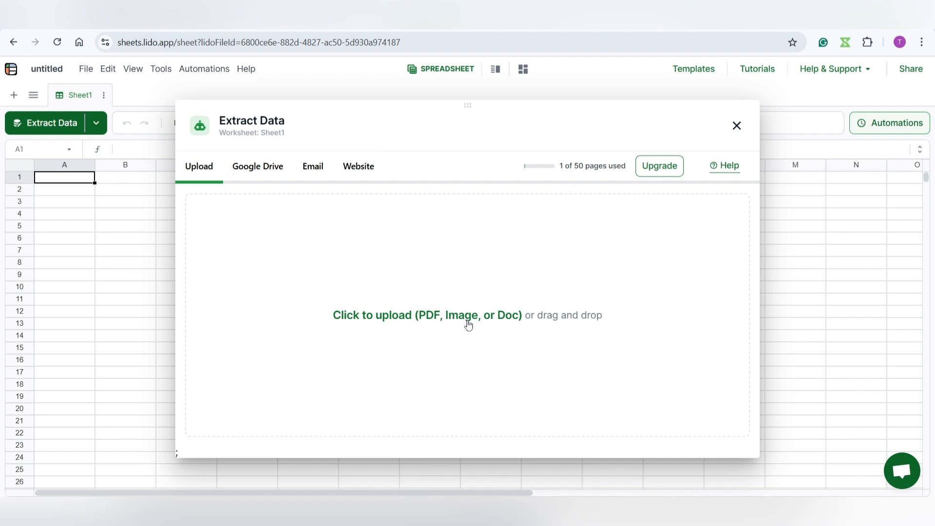
# Step: Review the Google Drive, Email and Website source options for the data extraction
pyautogui.click(251, 169)
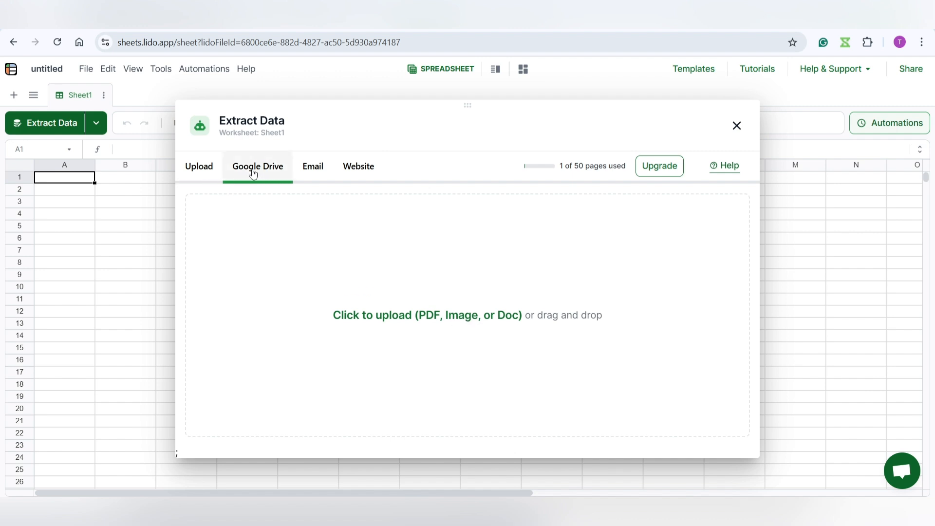
pyautogui.click(317, 169)
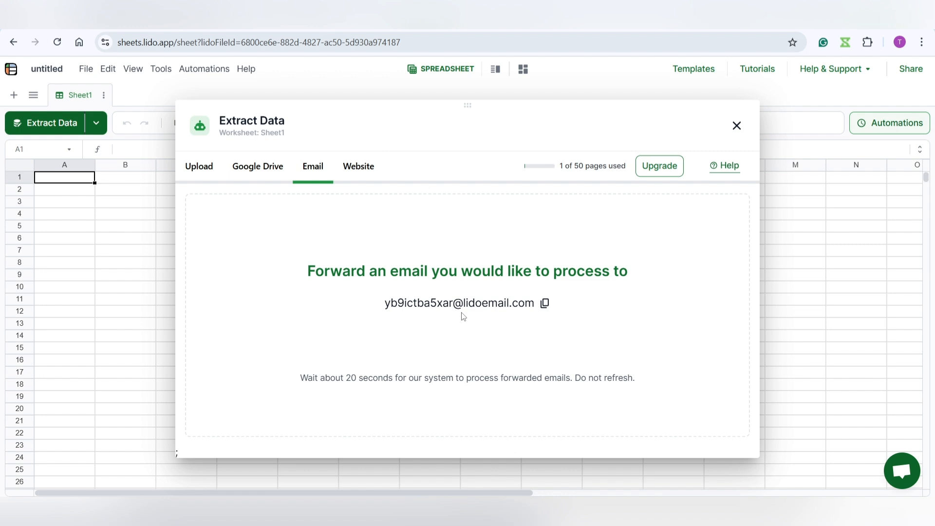
pyautogui.click(357, 169)
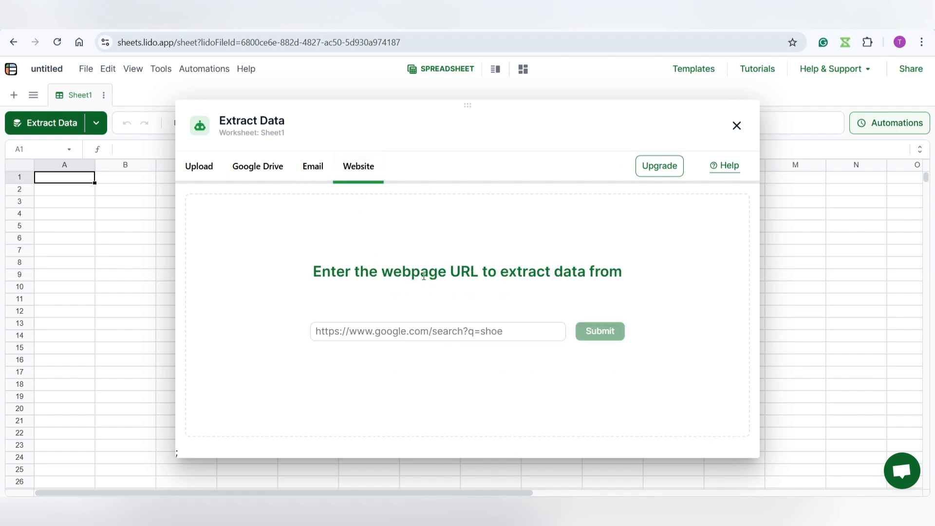
# Step: Upload Invoice.pdf as the file to extract data from
pyautogui.click(199, 172)
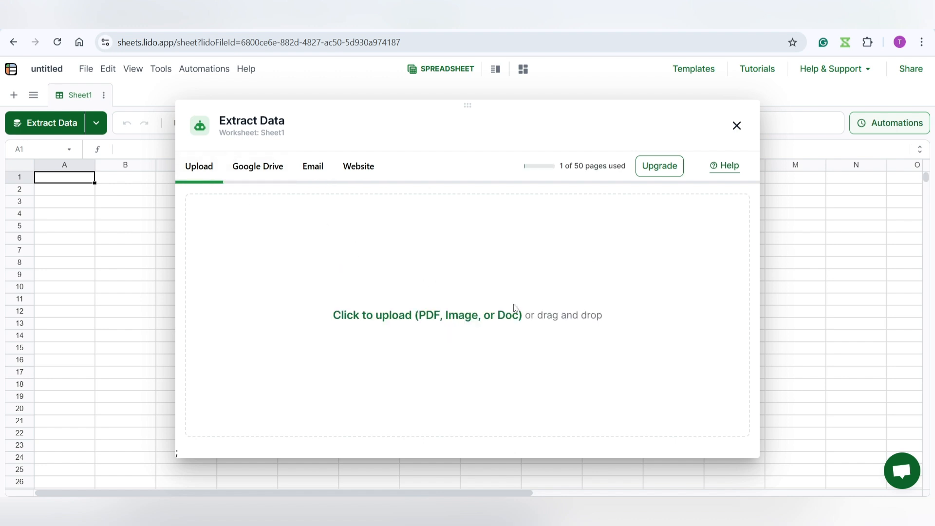
pyautogui.click(379, 319)
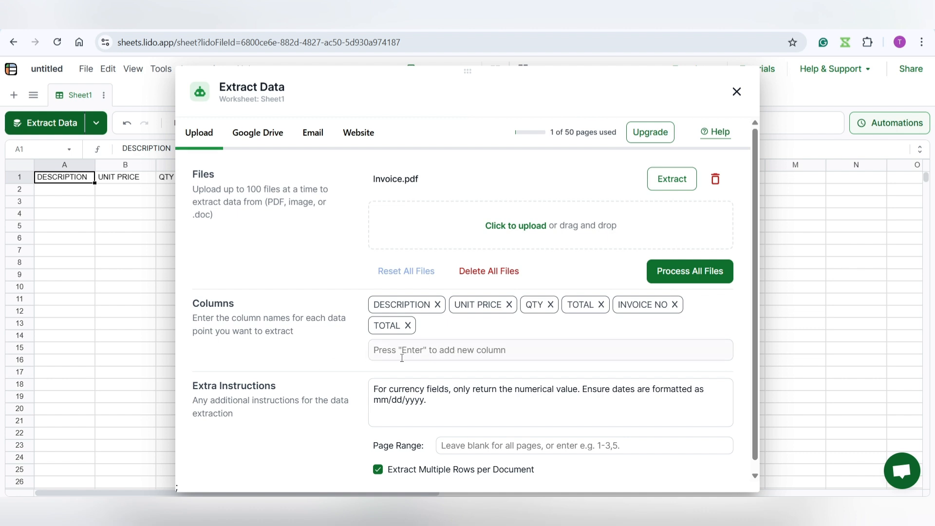
# Step: Add a RECIPIENT column to the extraction columns
pyautogui.click(447, 350)
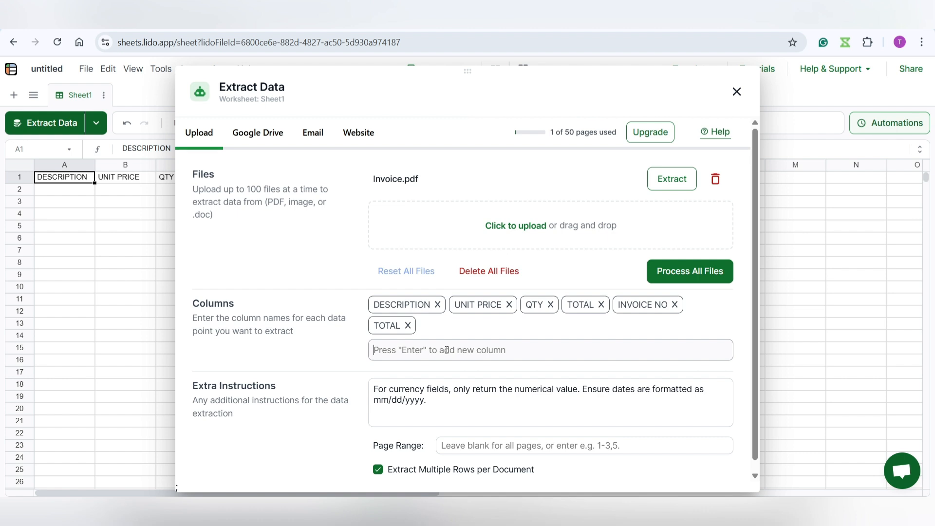
pyautogui.write('RECIPIENT')
pyautogui.press('Return')
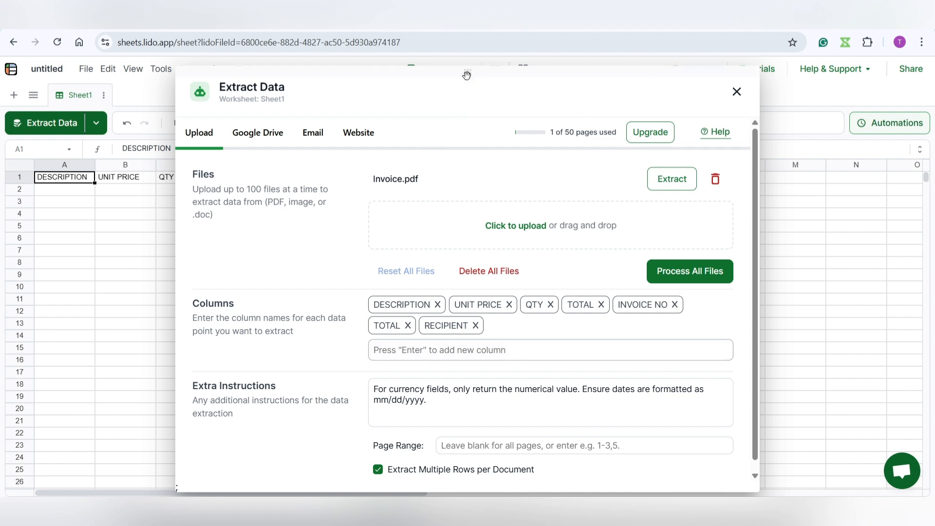
# Step: Move the extraction dialog clear of the header row and enter NEW COLUMN as a header in cell H1
pyautogui.moveTo(467, 71); pyautogui.dragTo(389, 216)
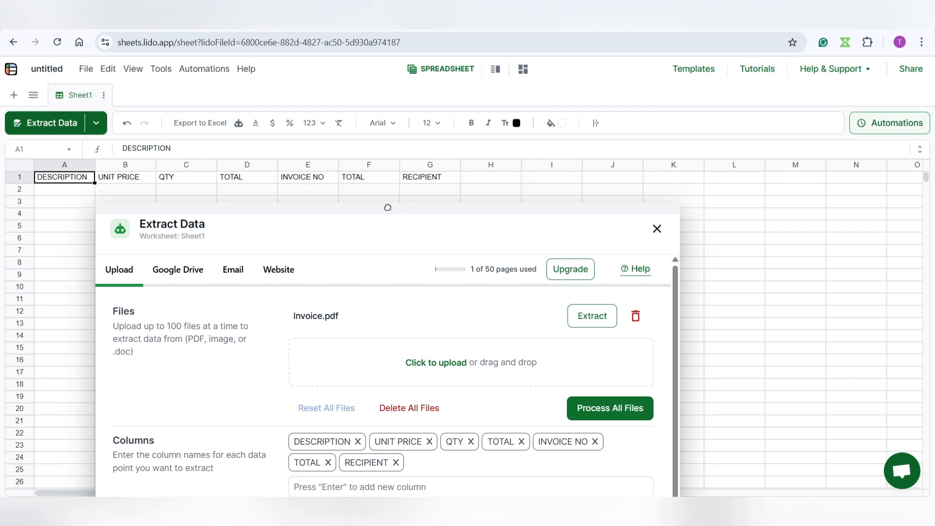
pyautogui.moveTo(388, 209); pyautogui.dragTo(530, 218)
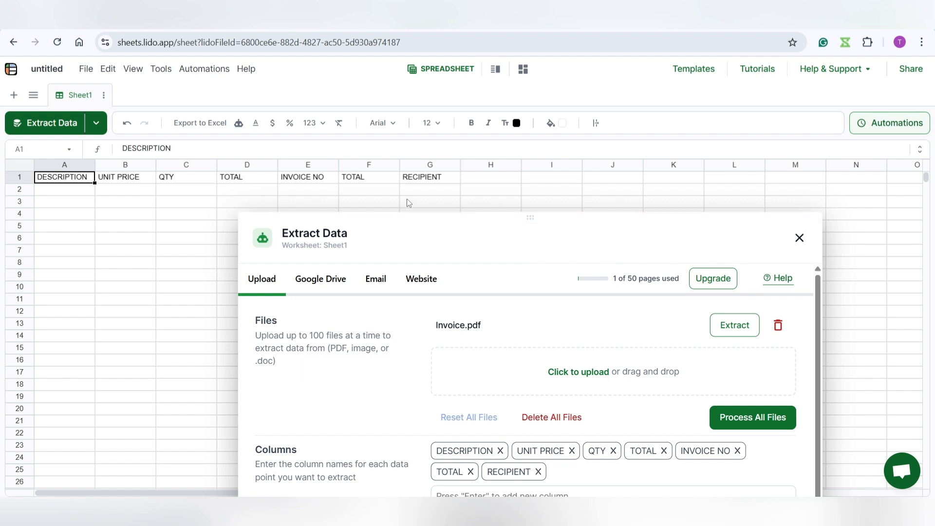
pyautogui.click(468, 180)
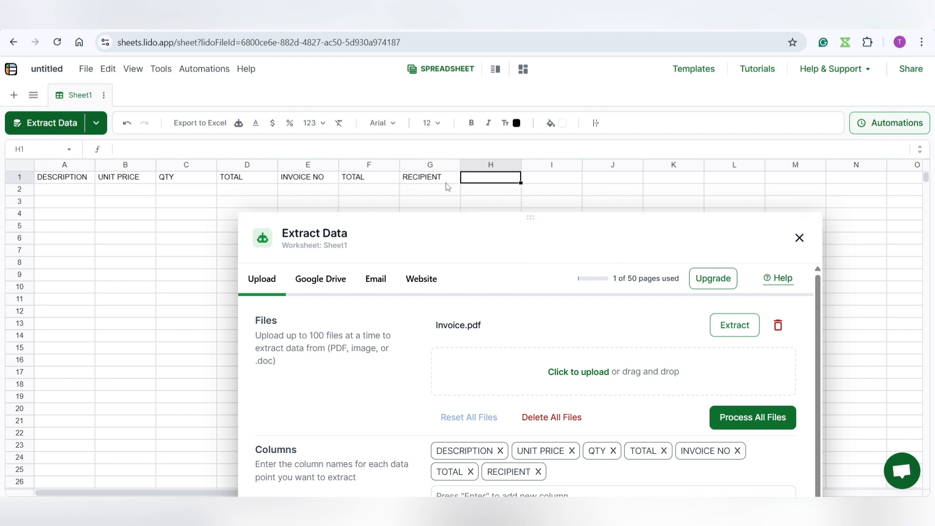
pyautogui.write('NEW COLUMN')
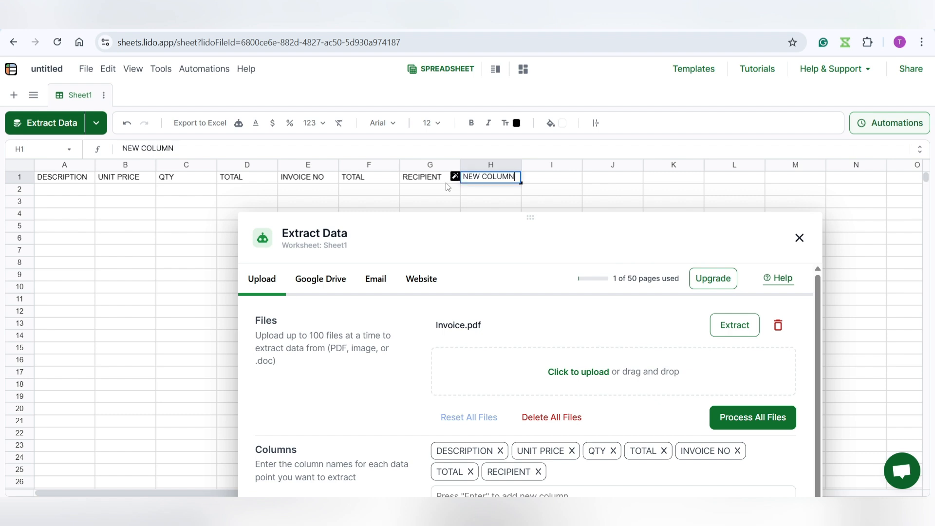
pyautogui.press('Return')
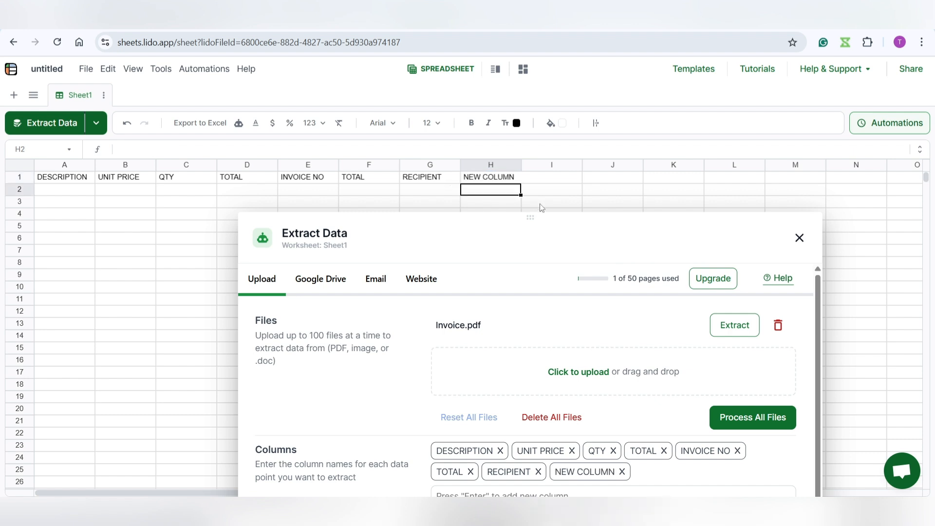
# Step: Remove NEW COLUMN from the extraction columns and clear the RECIPIENT header in cell G1
pyautogui.moveTo(529, 214); pyautogui.dragTo(492, 61)
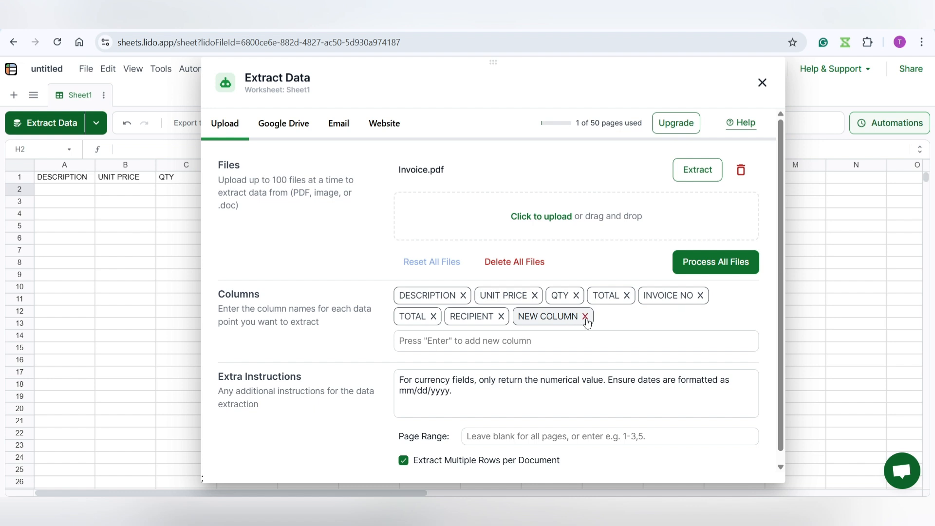
pyautogui.moveTo(488, 62); pyautogui.dragTo(500, 189)
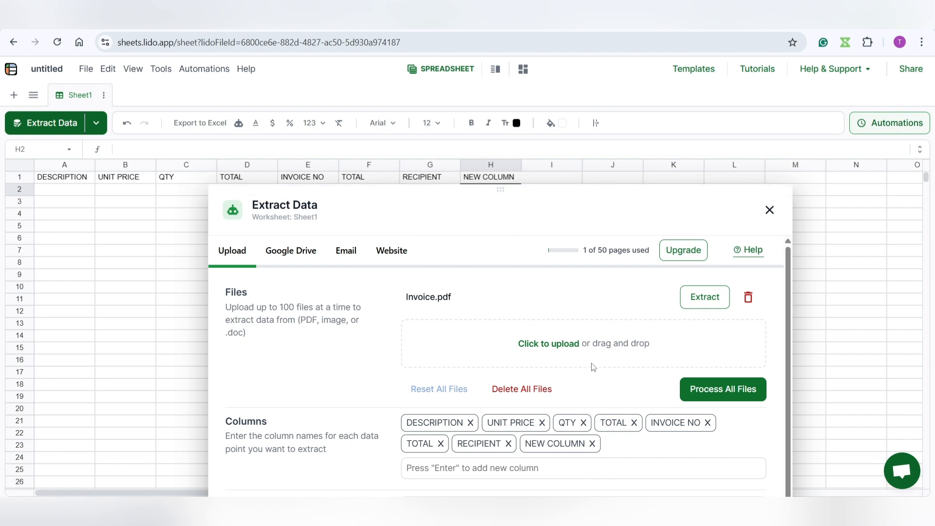
pyautogui.click(593, 443)
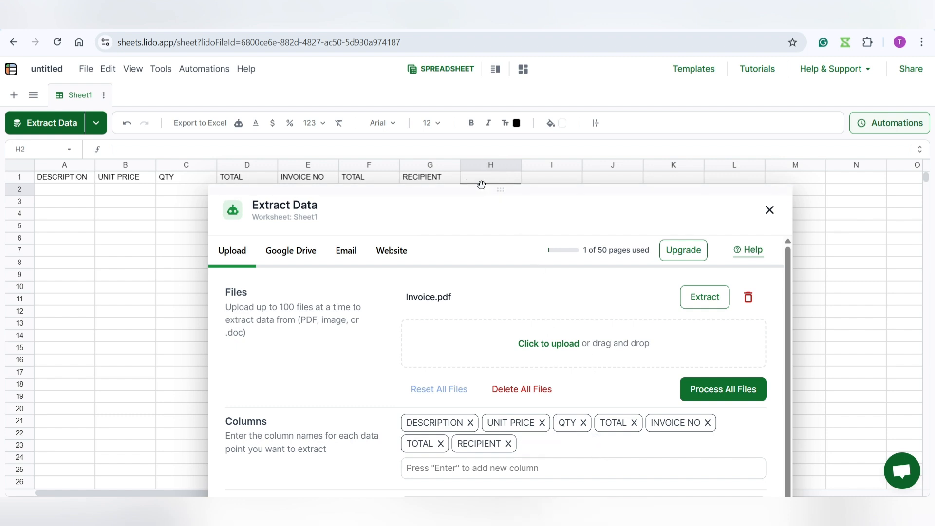
pyautogui.click(422, 179)
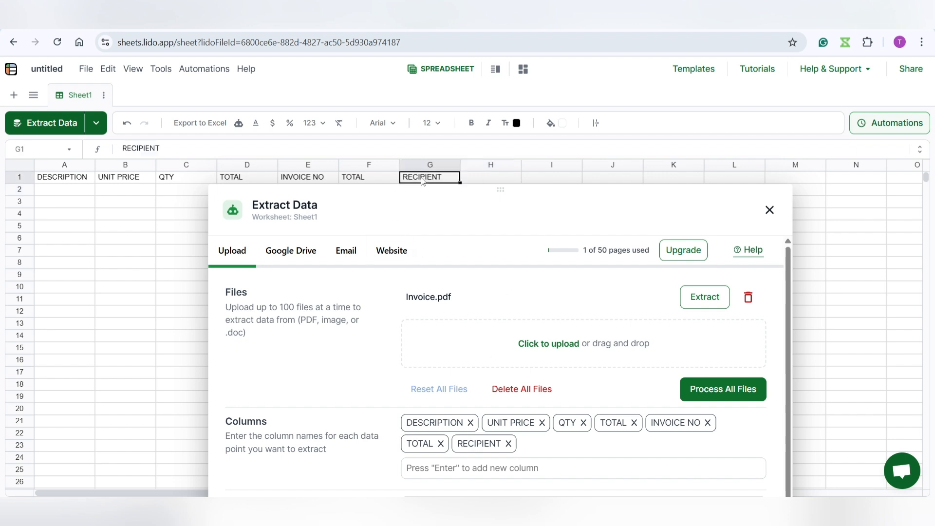
pyautogui.press('Delete')
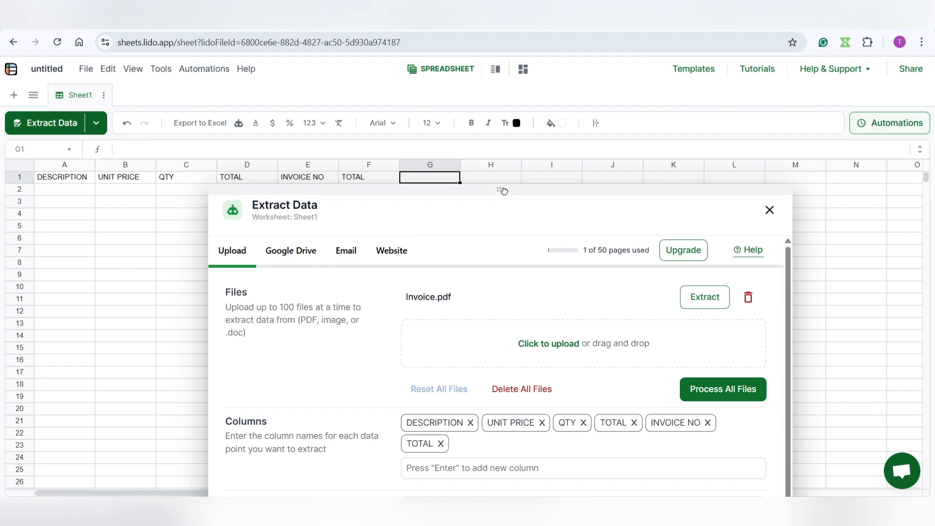
pyautogui.moveTo(501, 190); pyautogui.dragTo(666, 55)
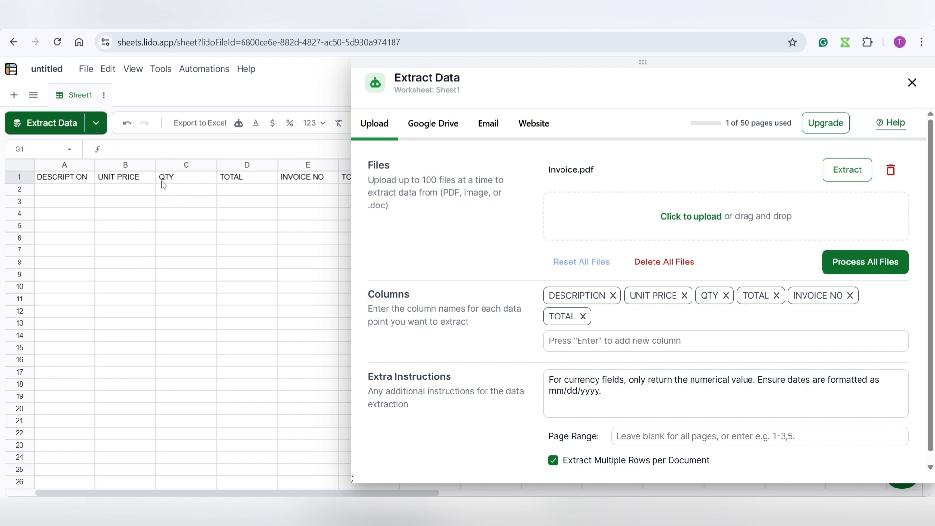
pyautogui.moveTo(644, 61); pyautogui.dragTo(513, 61)
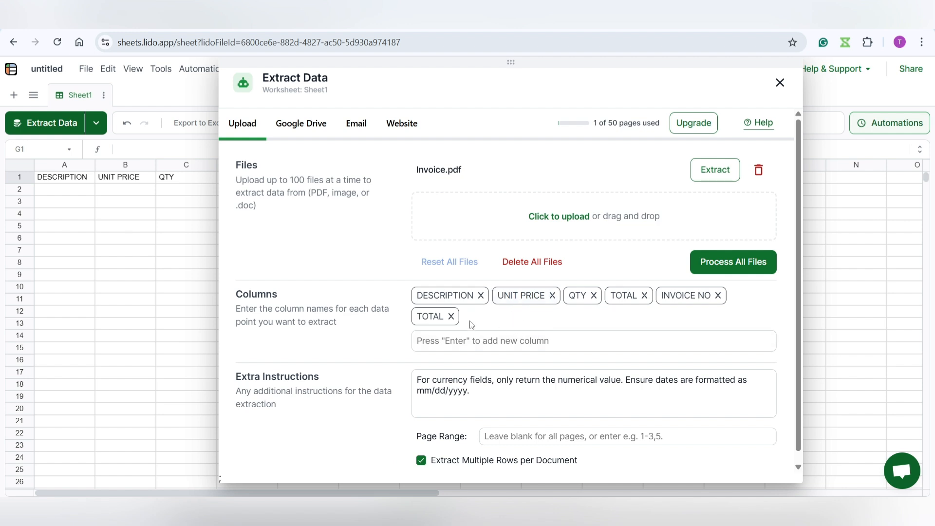
pyautogui.click(438, 298)
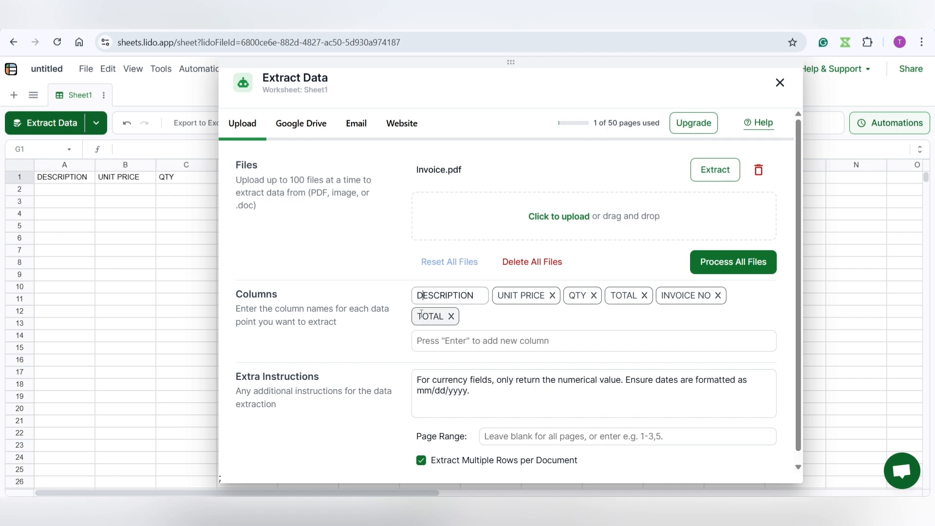
pyautogui.write('LINE')
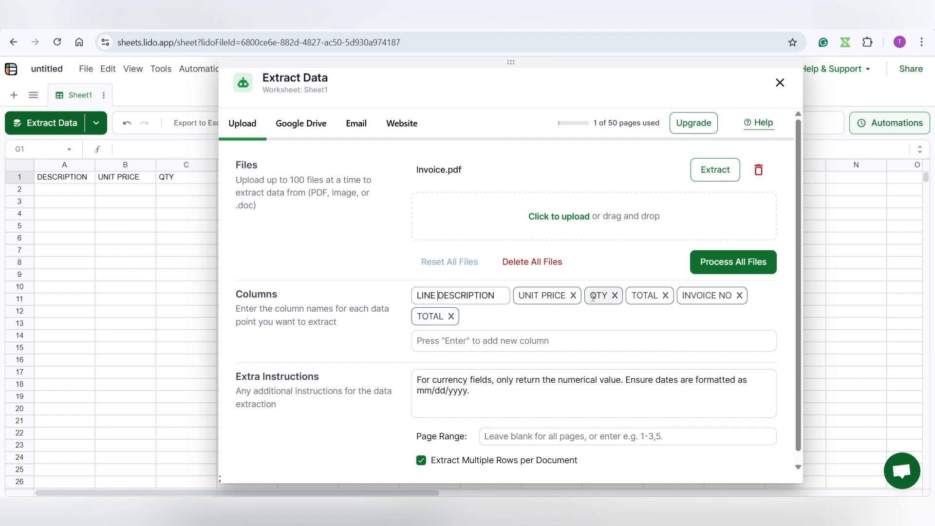
pyautogui.click(510, 336)
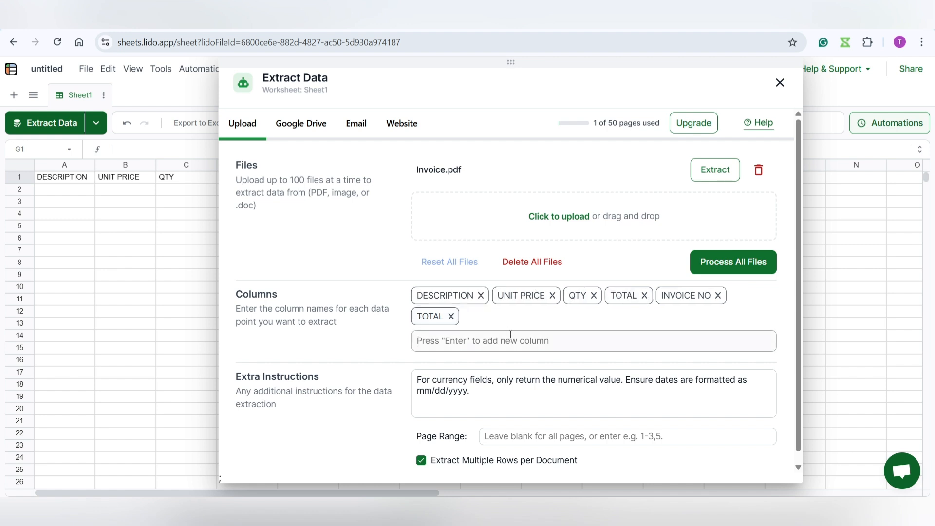
# Step: Rename the TOTAL extraction column that follows QTY as LINE TOTAL
pyautogui.click(623, 295)
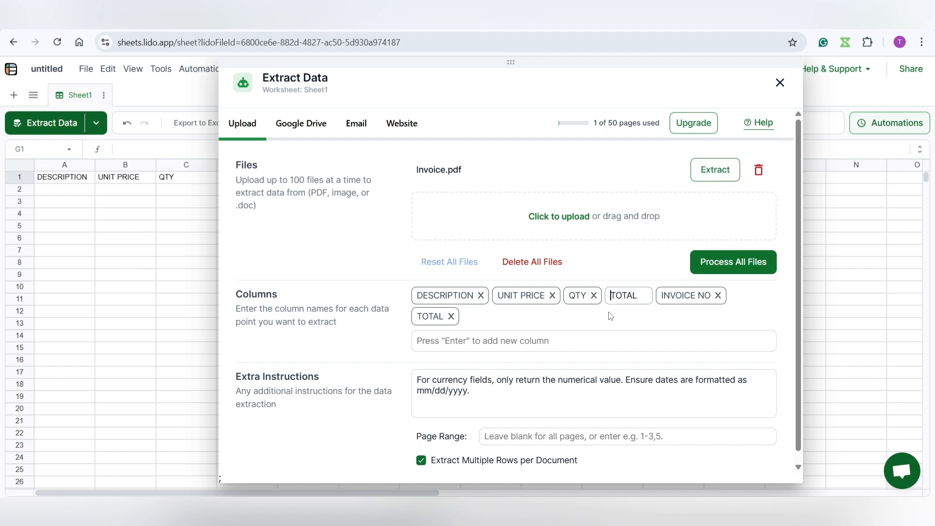
pyautogui.write('LINE')
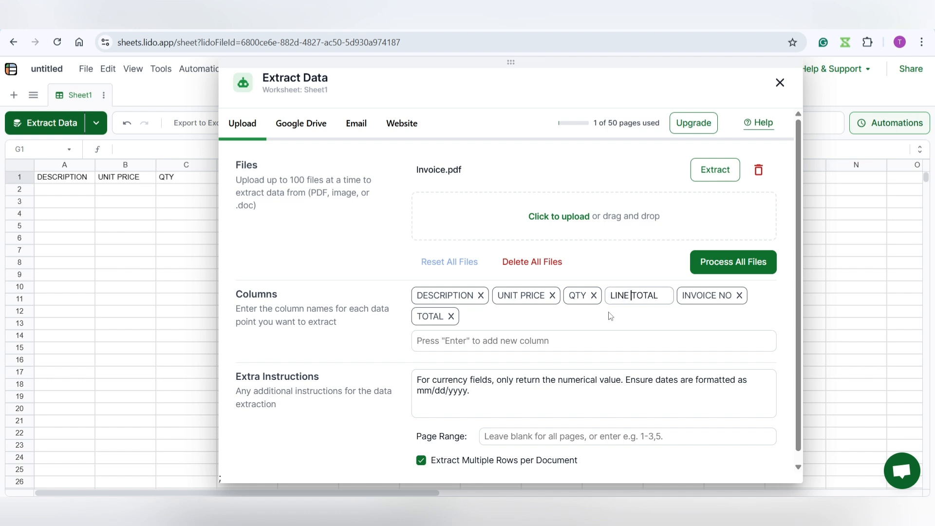
pyautogui.press('Return')
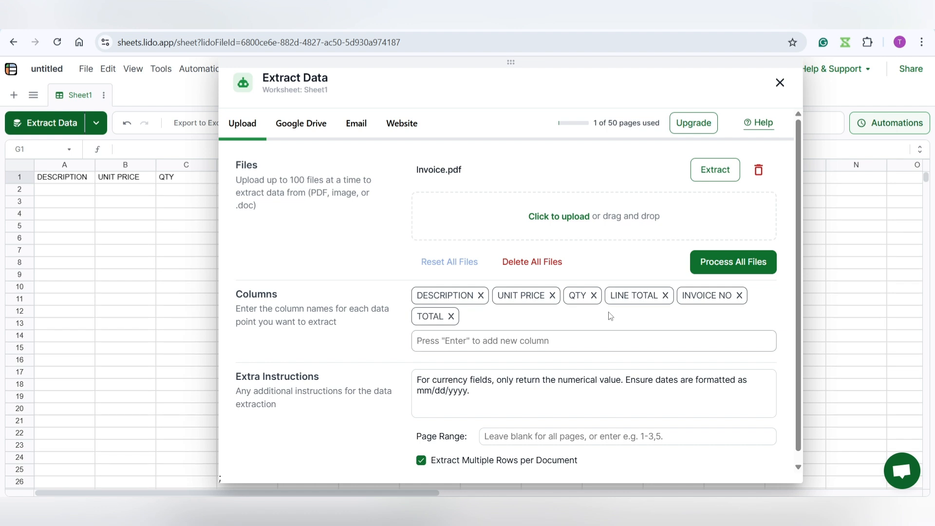
# Step: Rename the last TOTAL extraction column, after INVOICE NO, as INVOICE TOTAL
pyautogui.click(431, 317)
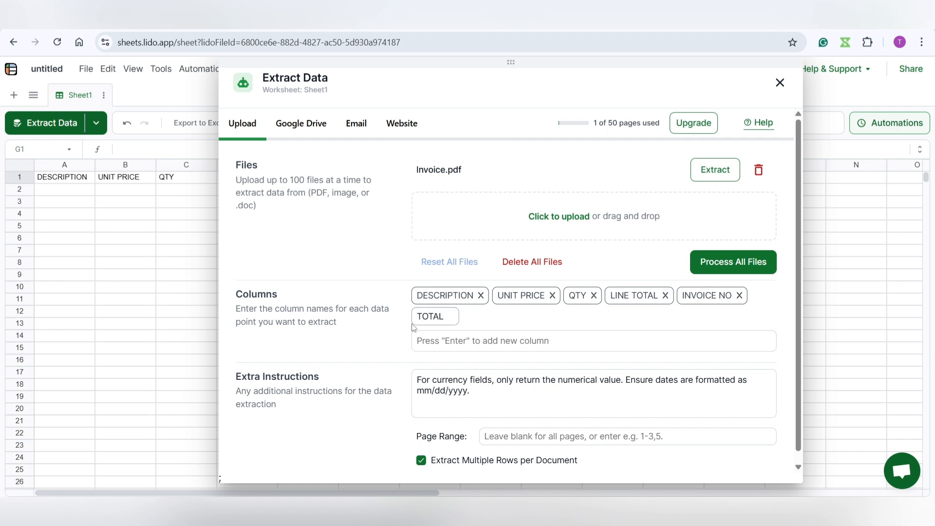
pyautogui.press('Home')
pyautogui.write('INVOICE')
pyautogui.press('Return')
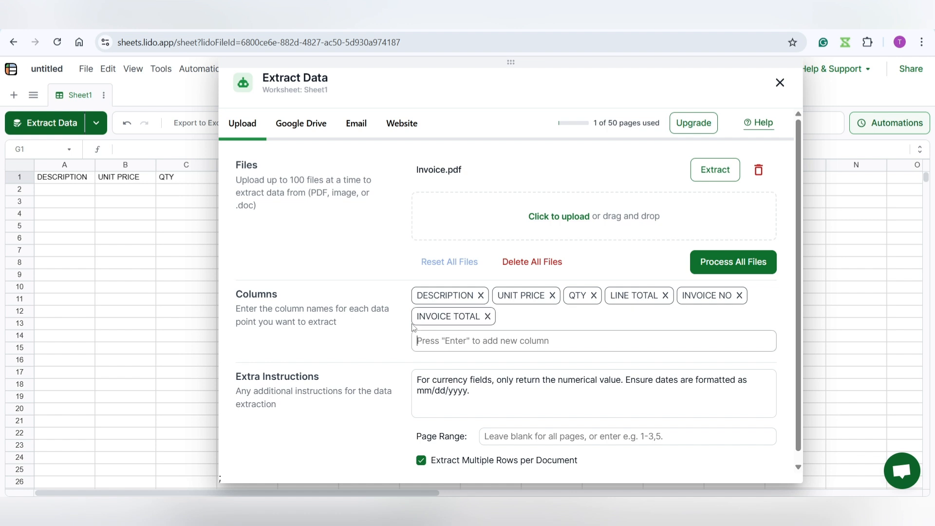
# Step: Rename the DESCRIPTION extraction column as LINE DESCRIPTION
pyautogui.click(419, 296)
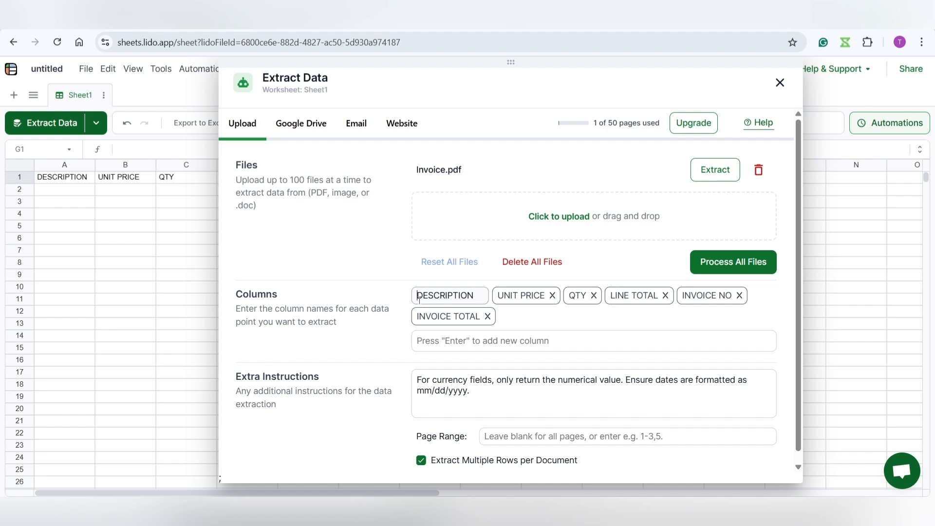
pyautogui.write('LINE')
pyautogui.press('Return')
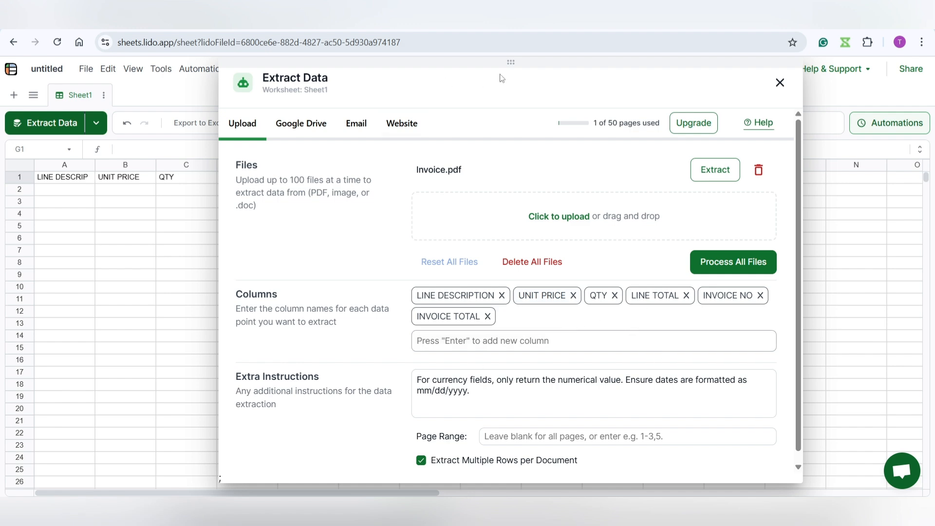
# Step: Keep the default extra instructions and process all uploaded files to extract the Invoice.pdf data into Sheet1
pyautogui.moveTo(511, 62); pyautogui.dragTo(513, 32)
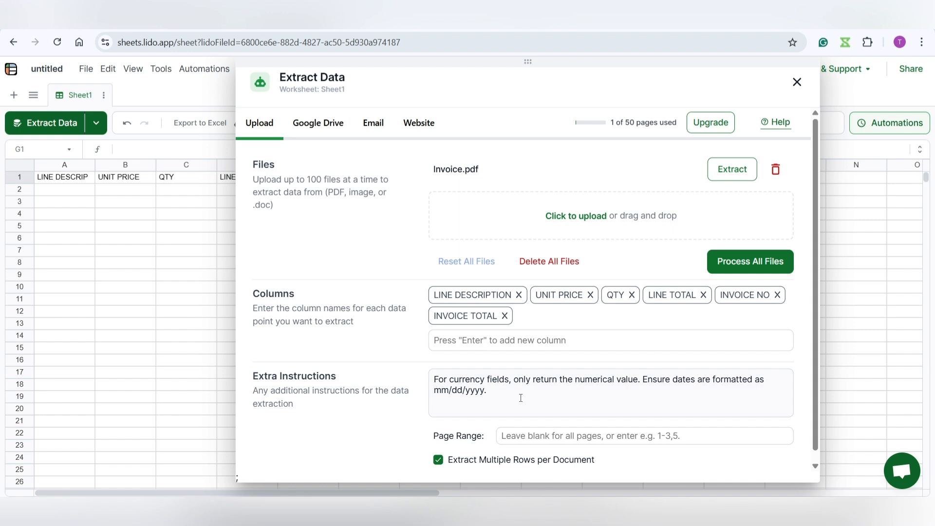
pyautogui.click(521, 398)
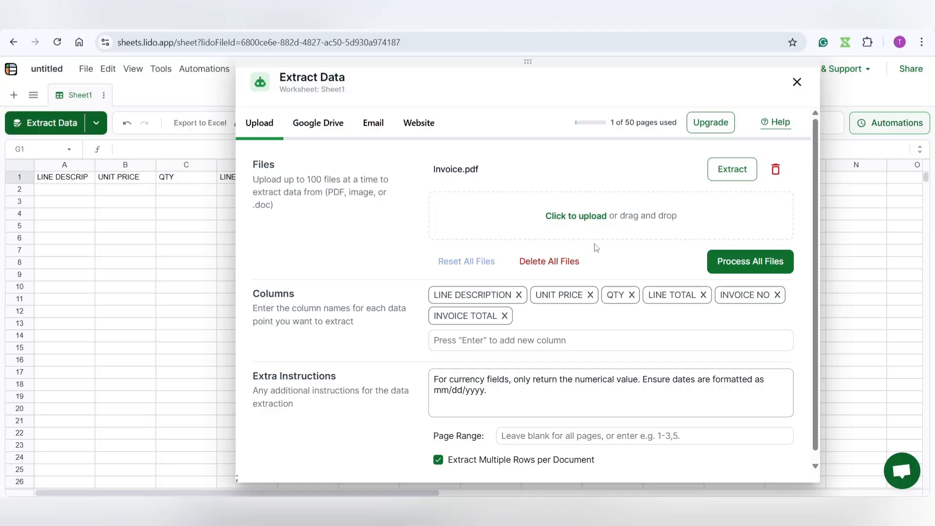
pyautogui.click(736, 265)
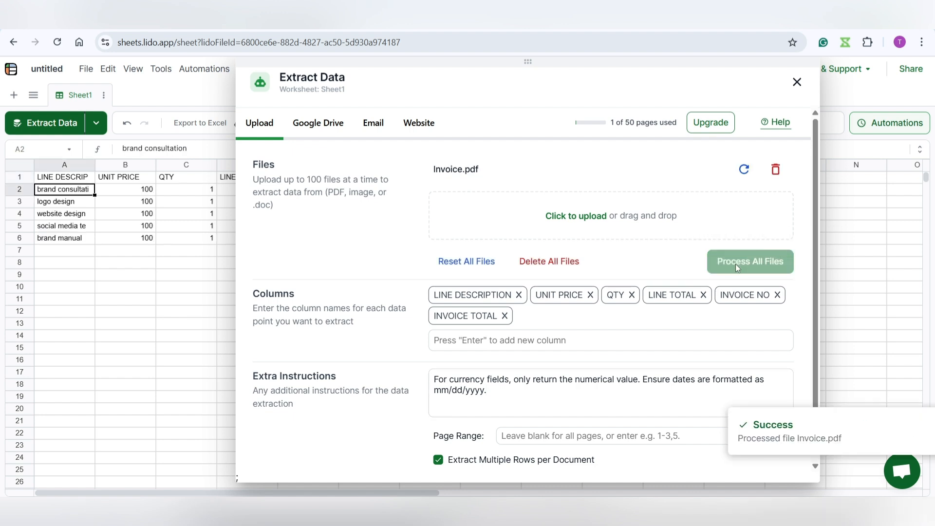
# Step: Move the extraction dialog clear of the data and check the extracted unit prices, quantity, line total, invoice number and invoice total
pyautogui.moveTo(521, 59); pyautogui.dragTo(702, 65)
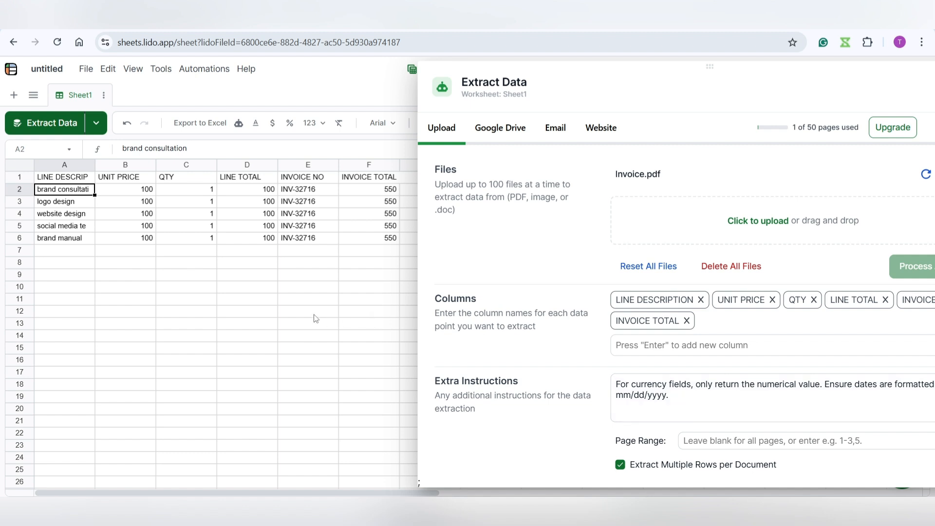
pyautogui.click(136, 190)
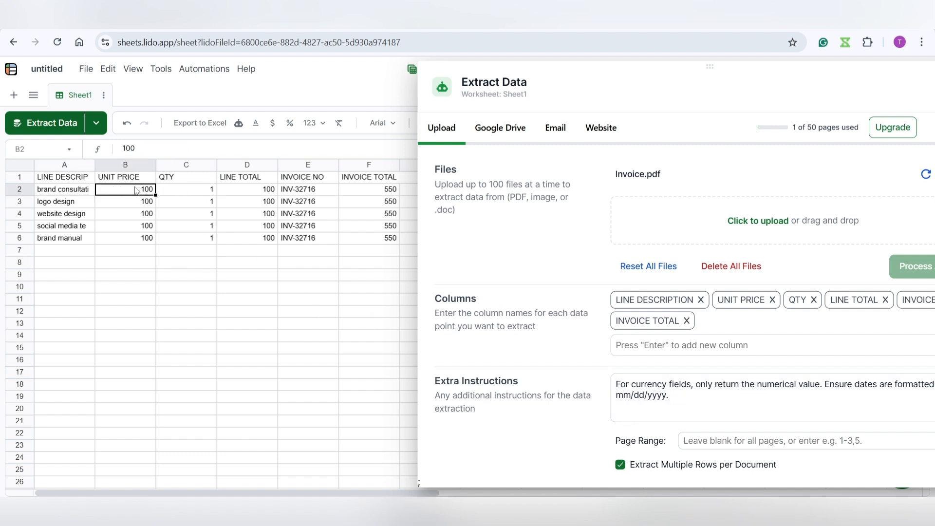
pyautogui.click(136, 203)
pyautogui.click(121, 217)
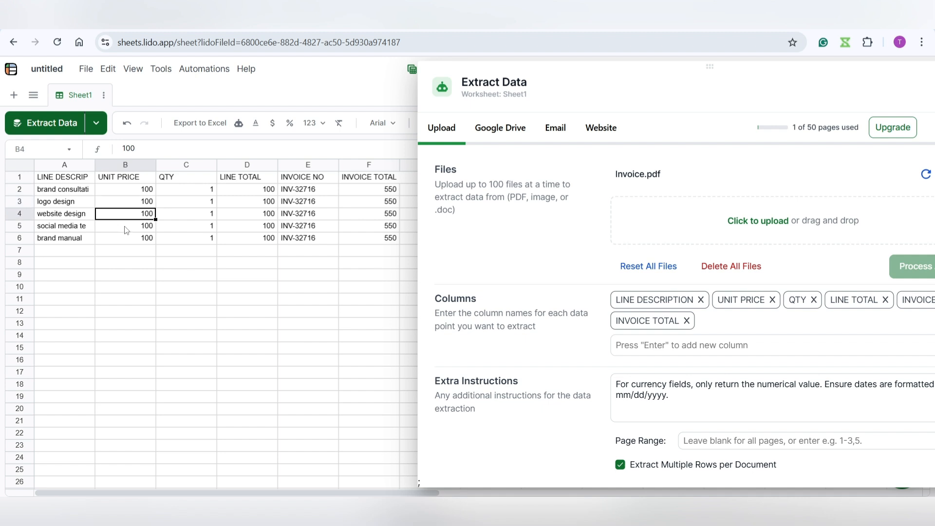
pyautogui.click(124, 228)
pyautogui.click(128, 240)
pyautogui.click(197, 192)
pyautogui.click(235, 192)
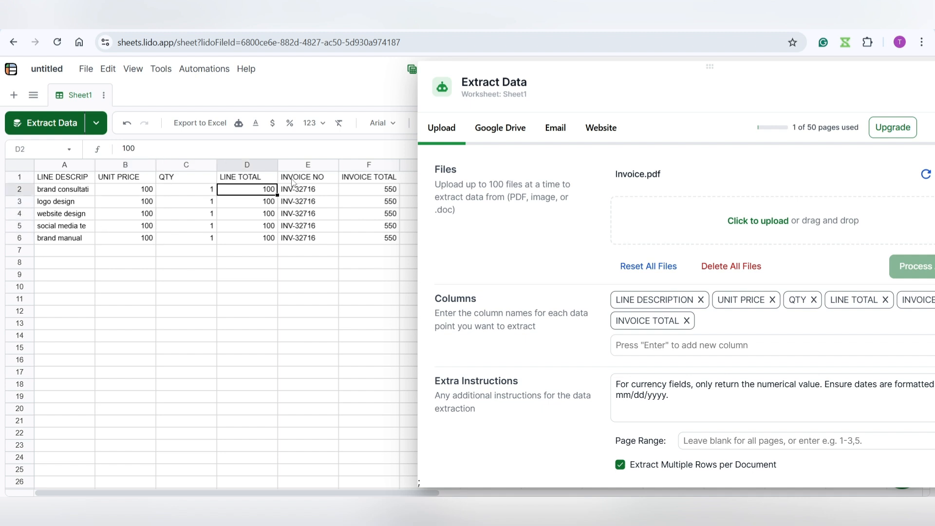
pyautogui.click(322, 193)
pyautogui.click(366, 192)
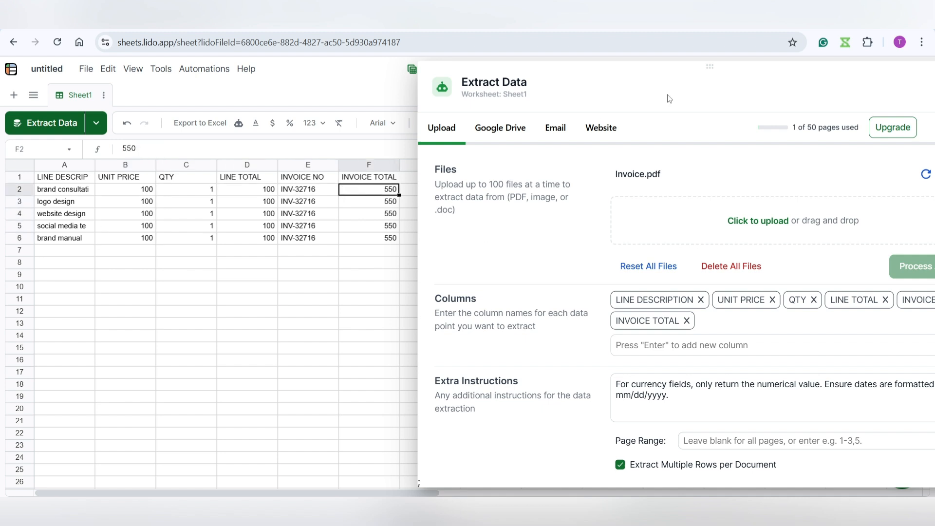
# Step: Close the extraction dialog and look over the whole extracted table from A1 to F6
pyautogui.moveTo(710, 66); pyautogui.dragTo(553, 88)
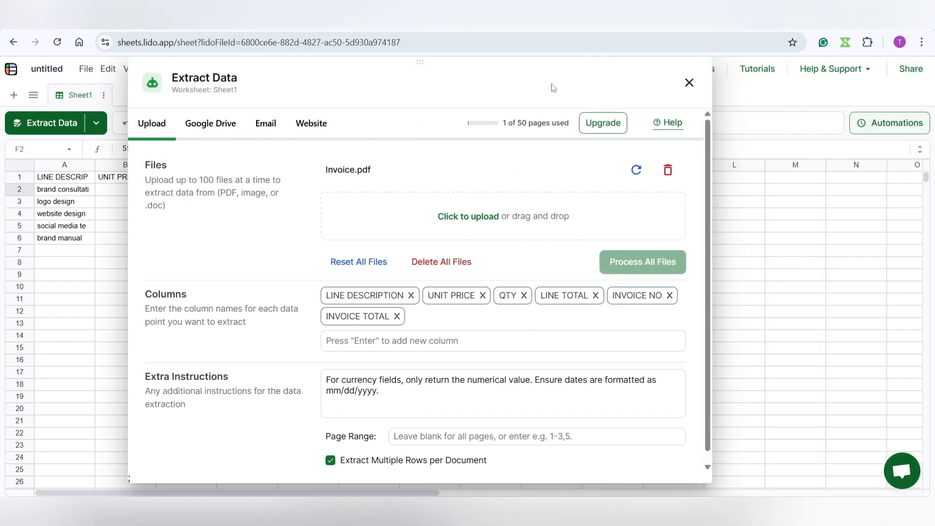
pyautogui.click(688, 83)
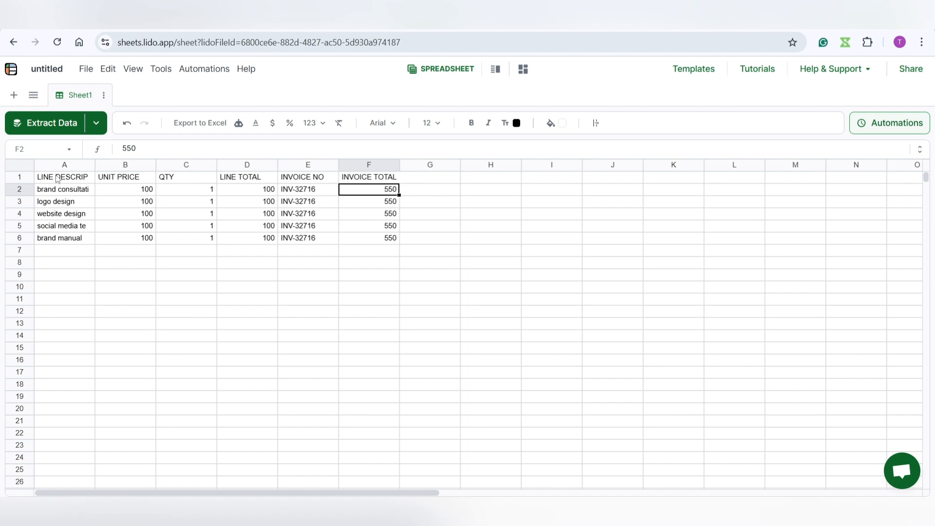
pyautogui.moveTo(58, 179); pyautogui.dragTo(388, 238)
pyautogui.click(295, 286)
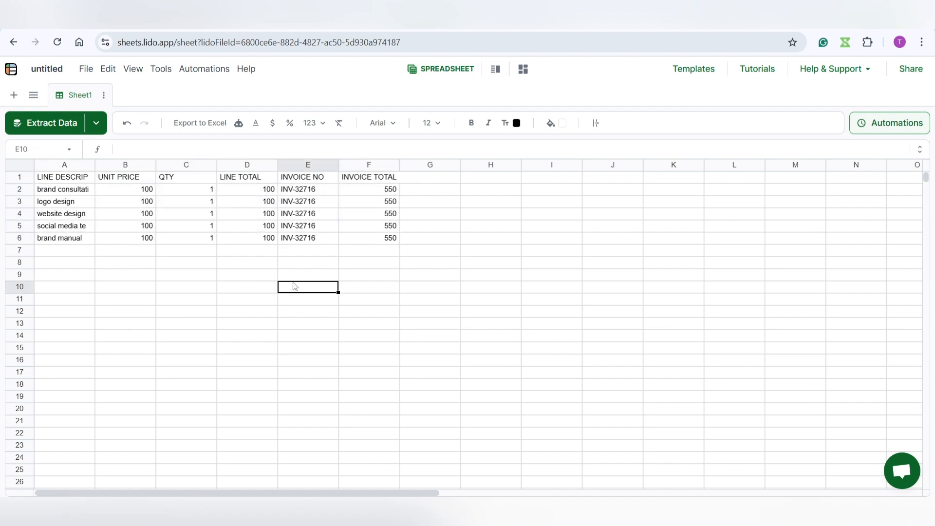
# Step: Review the data extraction settings again and close them without changes
pyautogui.click(60, 127)
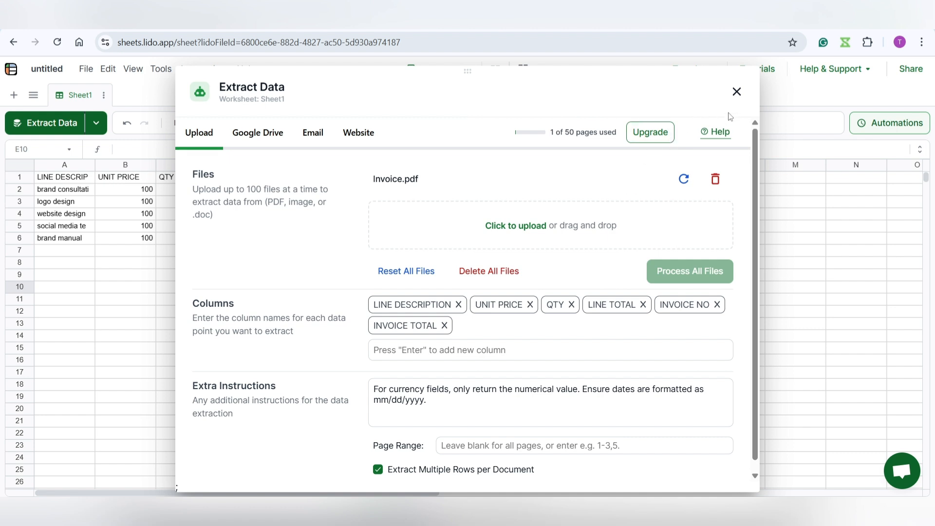
pyautogui.click(735, 91)
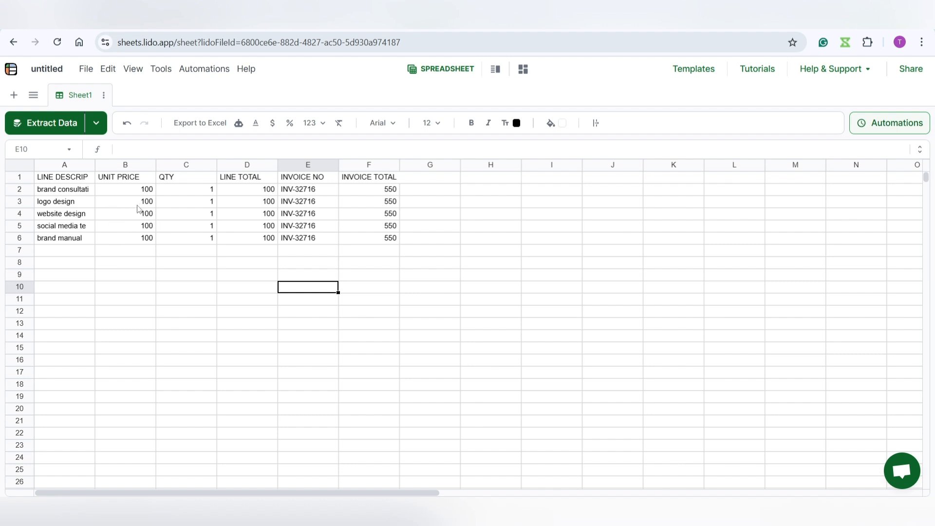
# Step: Review the export options offered for the spreadsheet file and for Sheet1
pyautogui.click(85, 69)
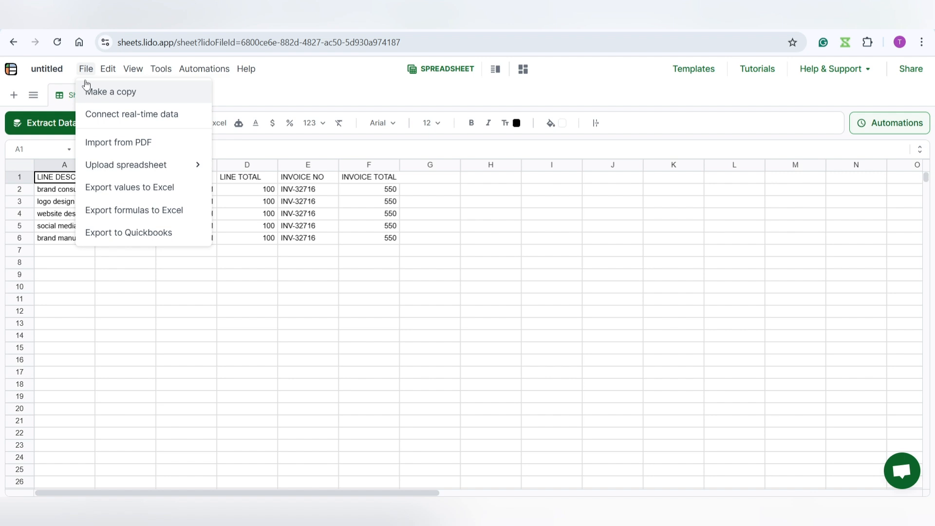
pyautogui.click(83, 73)
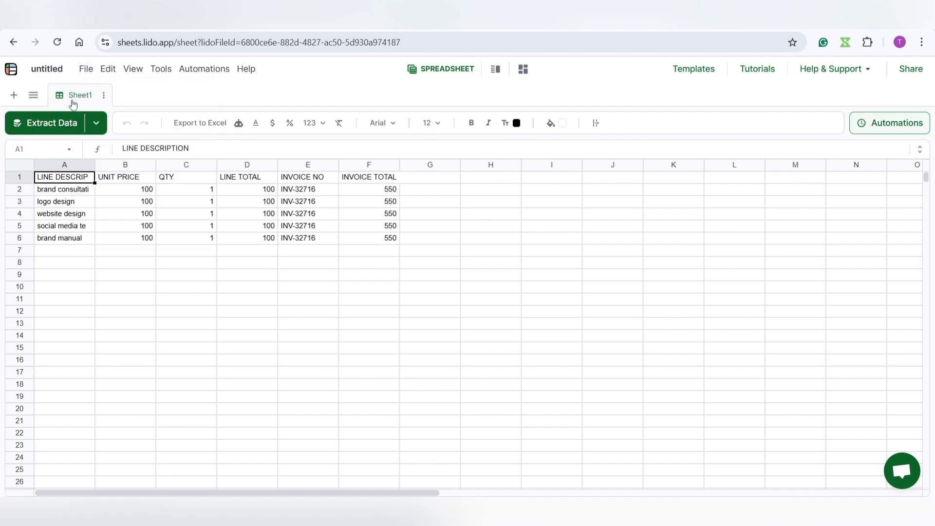
pyautogui.click(103, 95)
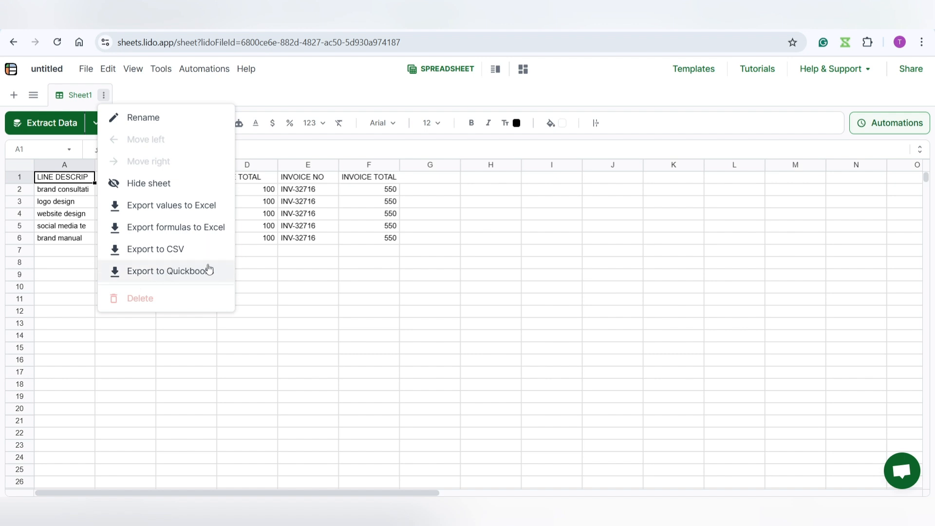
pyautogui.click(104, 95)
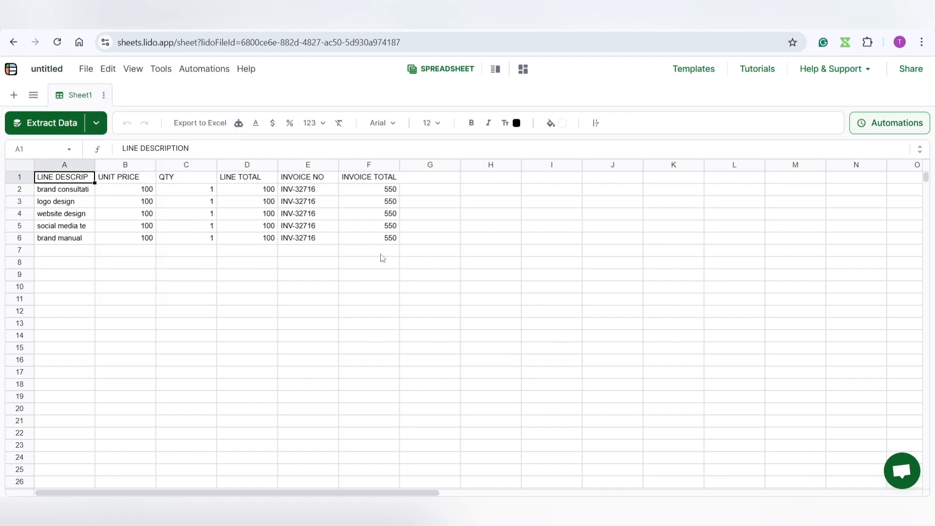
# Step: Review the types of automation that can be created for the spreadsheet and close the automation settings
pyautogui.click(908, 127)
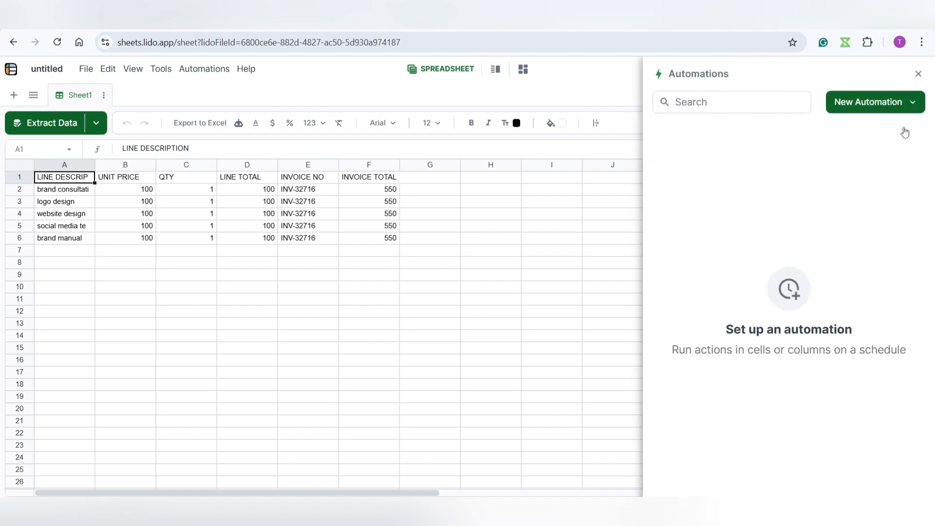
pyautogui.click(874, 106)
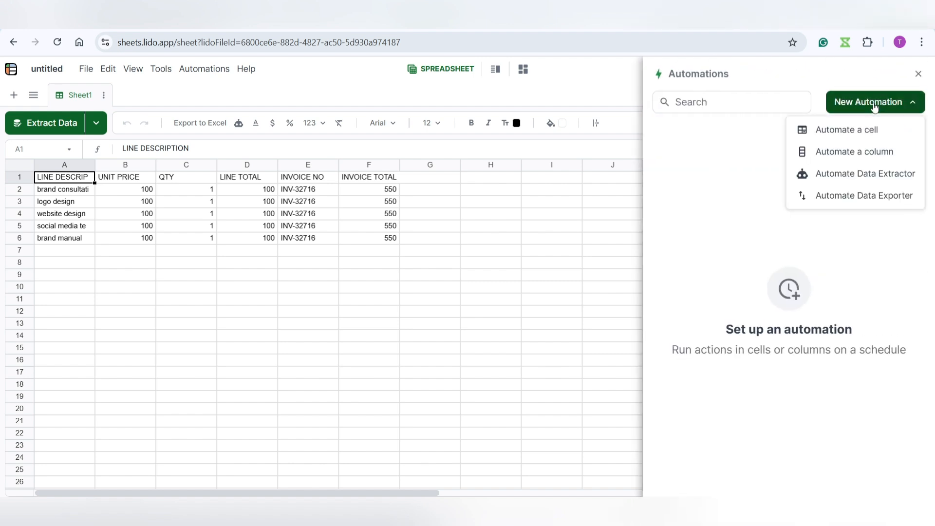
pyautogui.click(875, 106)
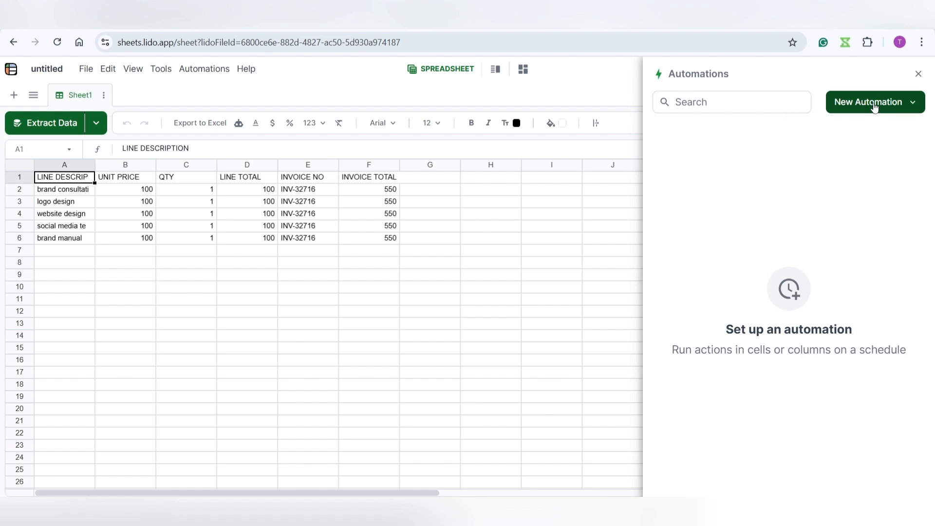
pyautogui.click(918, 75)
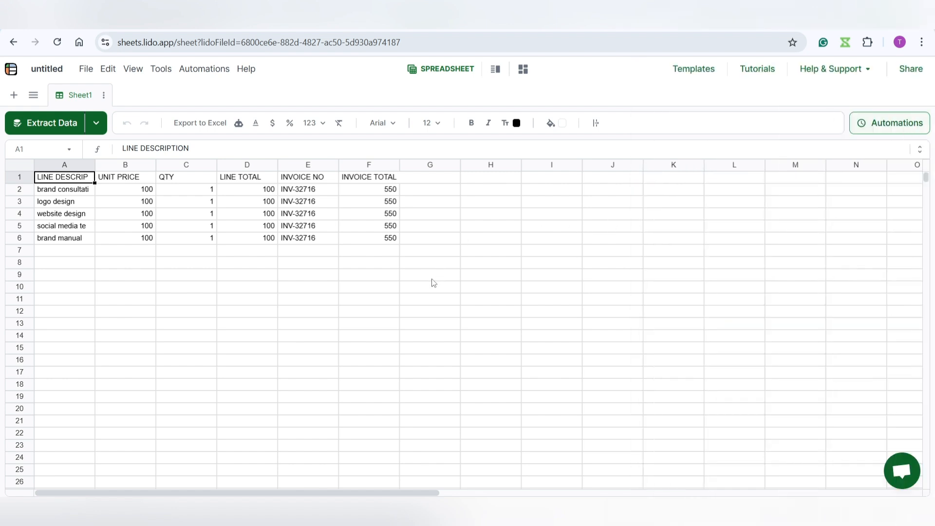